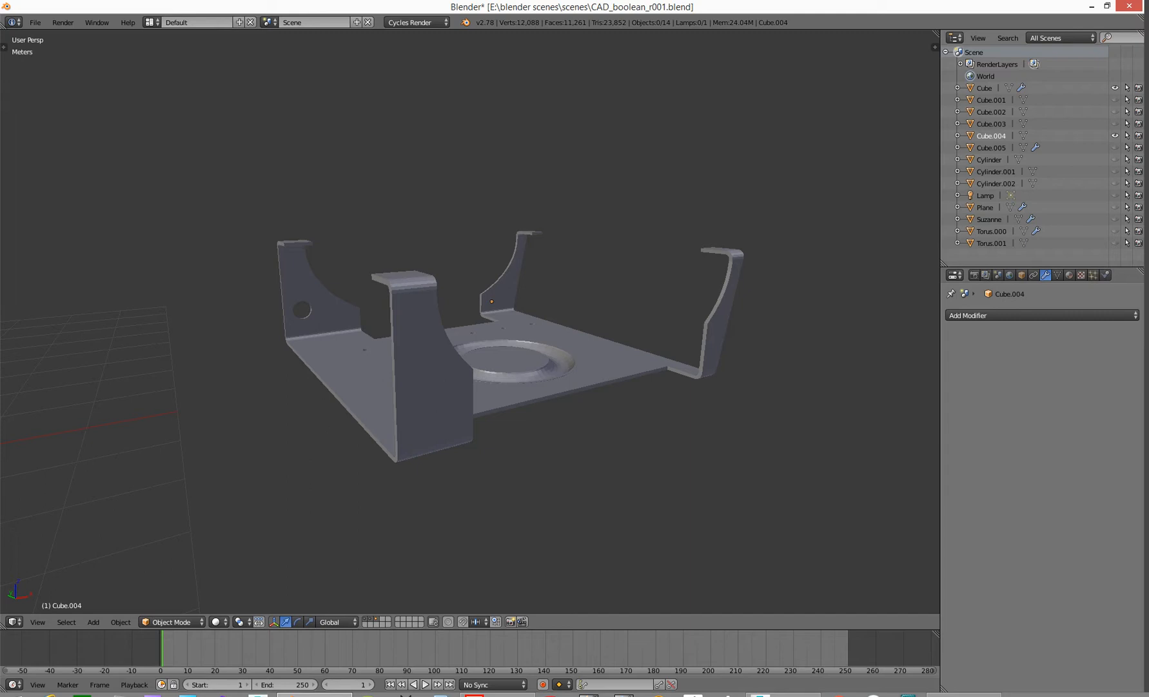
Step: Look over the finished bracket Cube.004 and hide it from the viewport
right_click(615, 356)
middle_drag(467, 353, 441, 487)
middle_drag(453, 406, 531, 477)
middle_drag(357, 447, 464, 404)
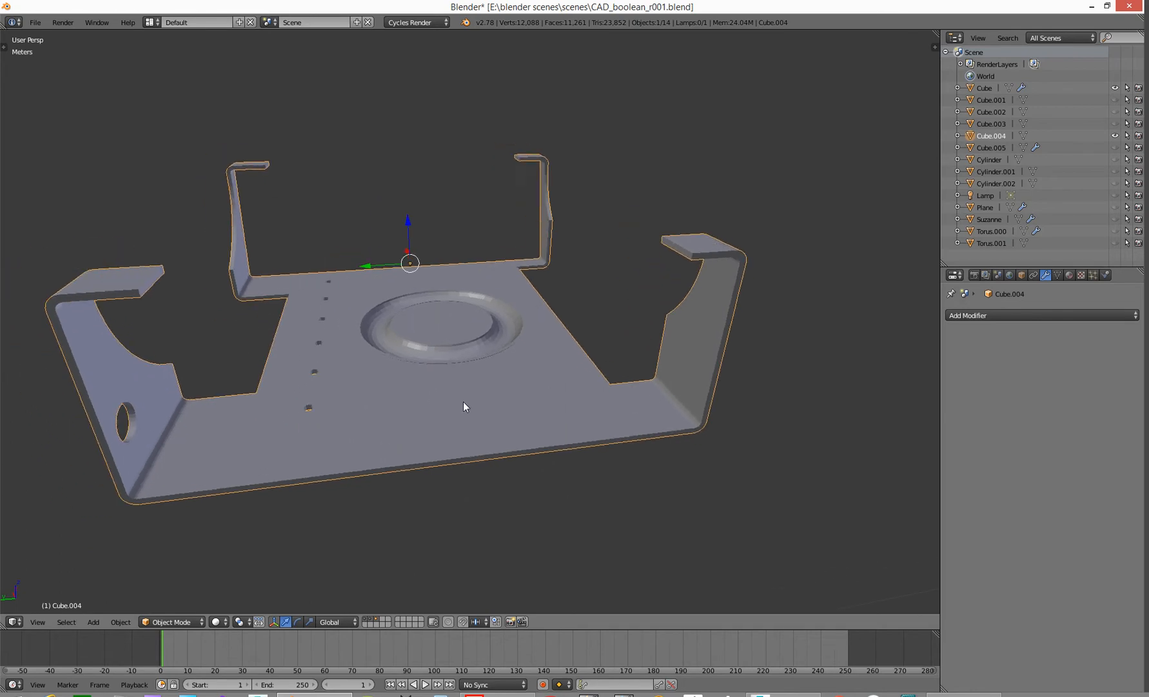
click(1116, 136)
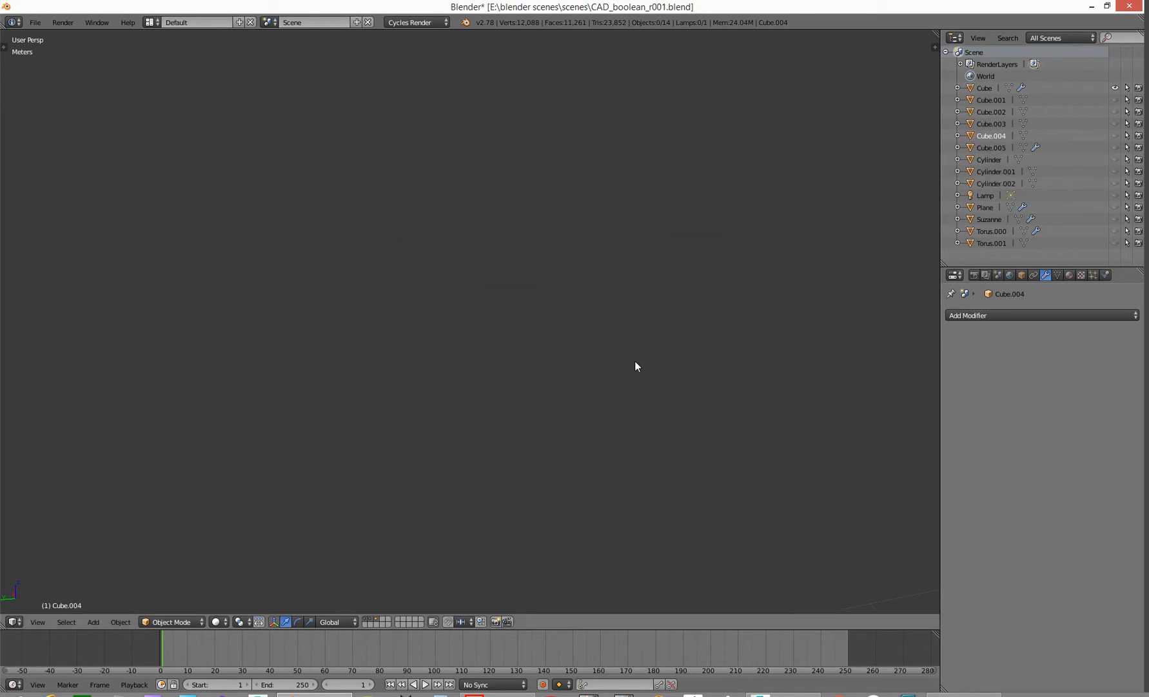
Step: Select the unmodified folded sheet Cube and examine its thin walls, rounded bends and inward lips
middle_drag(633, 358, 608, 249)
scroll(476, 479, down, 2)
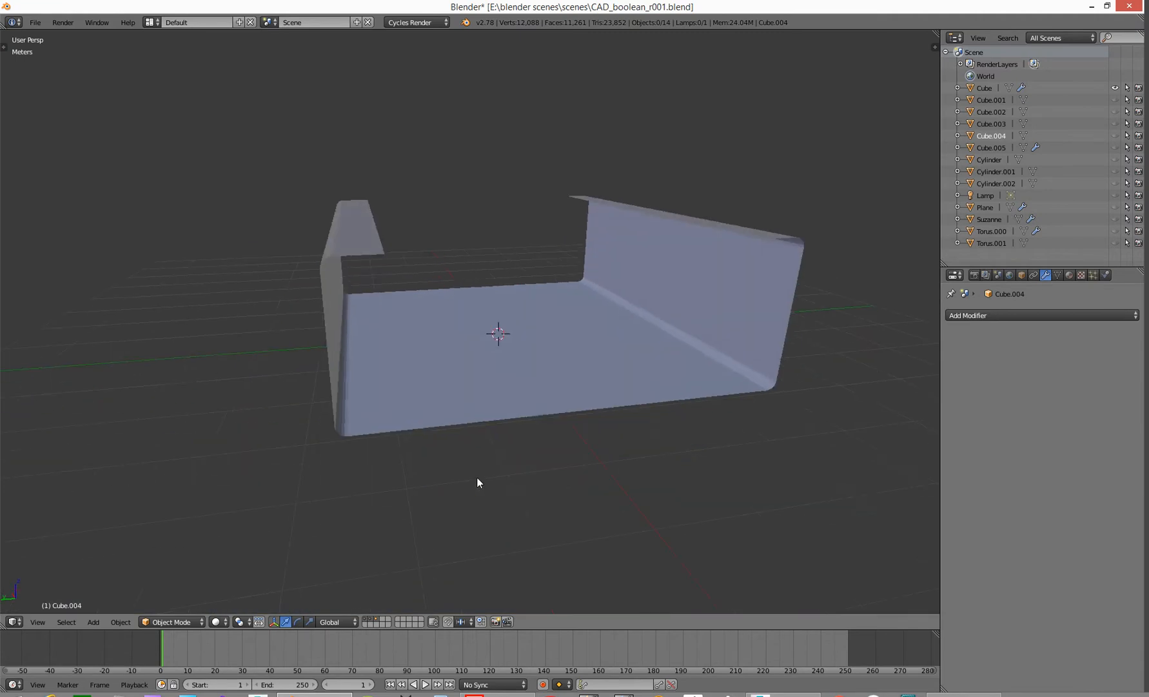
right_click(480, 394)
middle_drag(493, 400, 546, 371)
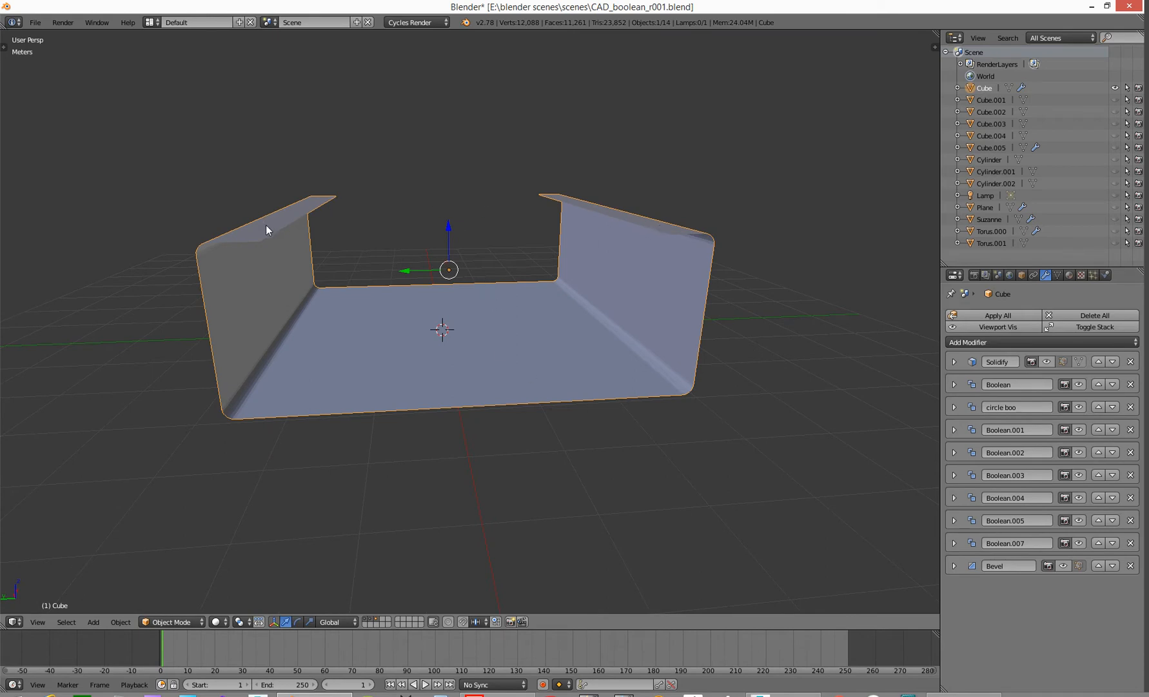
middle_drag(560, 314, 636, 297)
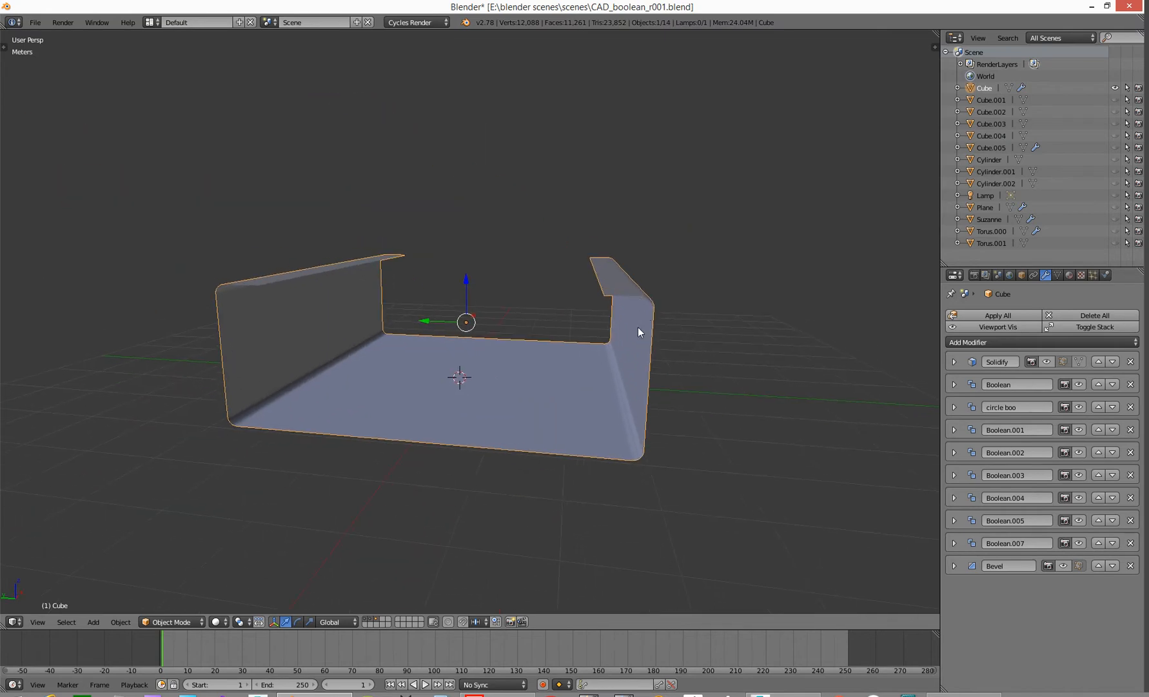
middle_drag(433, 321, 526, 337)
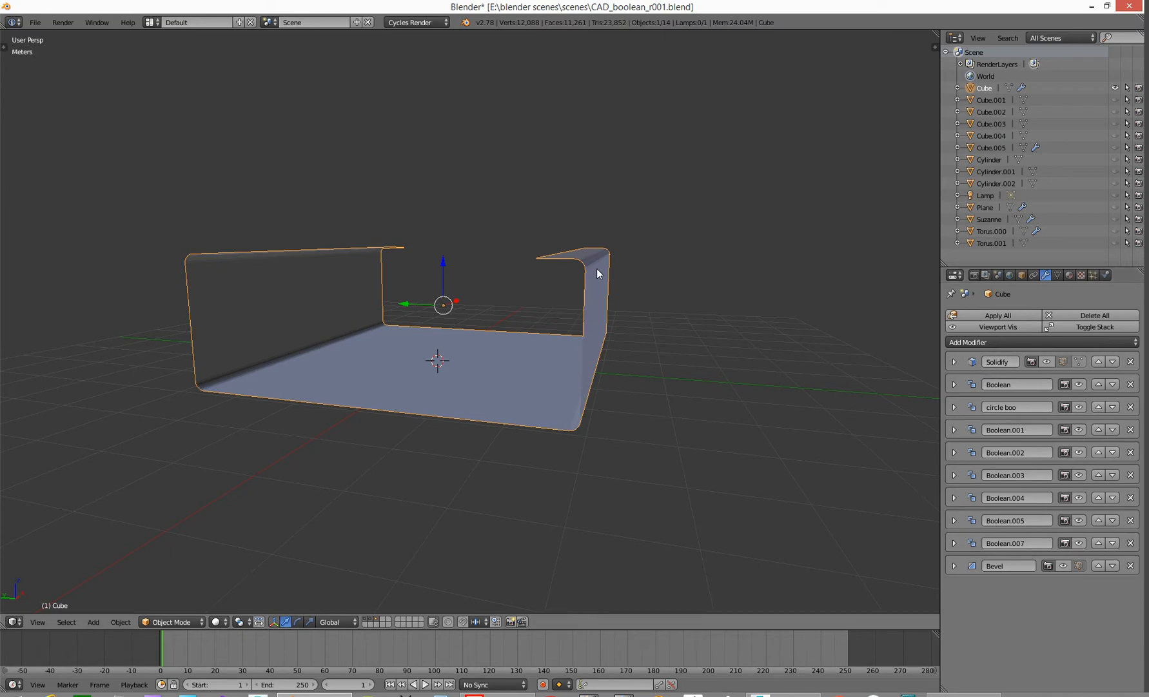
scroll(570, 279, up, 3)
middle_drag(630, 260, 658, 265)
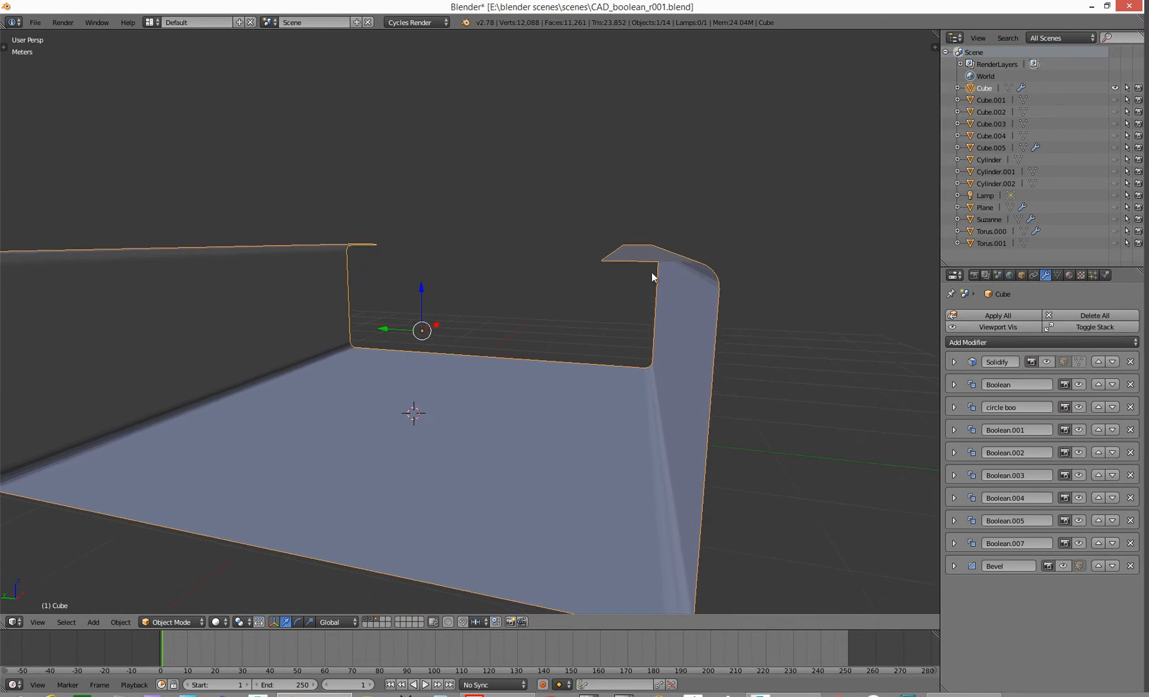
Step: Turn on viewport display of Cube's Solidify modifier and its first Boolean modifier for the side notch
click(1050, 361)
middle_drag(649, 361, 585, 388)
scroll(585, 389, down, 2)
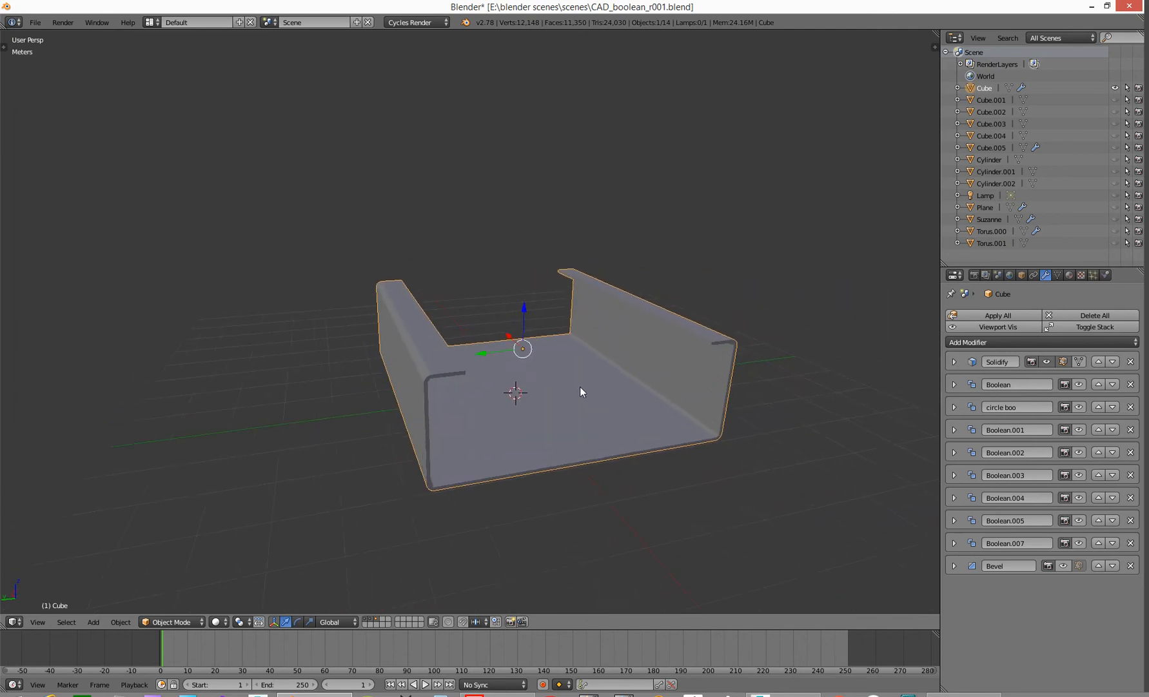
click(1079, 385)
middle_drag(600, 439, 689, 440)
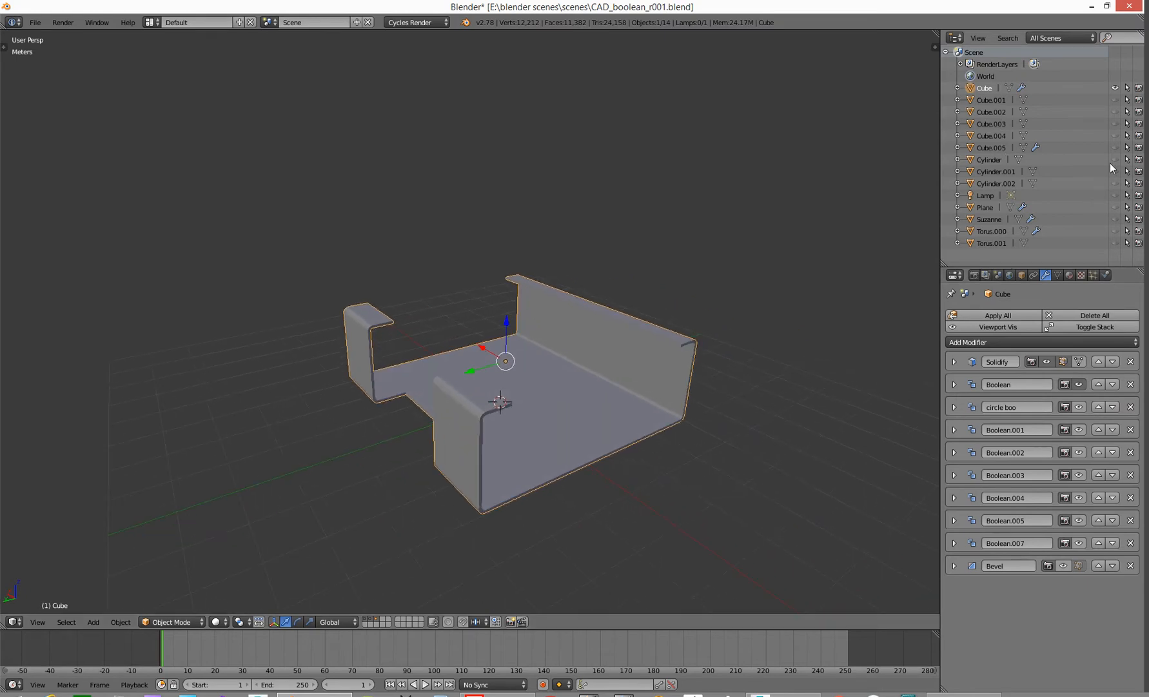
Step: Reveal all the hidden objects to view the Boolean cutters around the bracket, and hide them again except Cube
drag(1115, 101, 1115, 132)
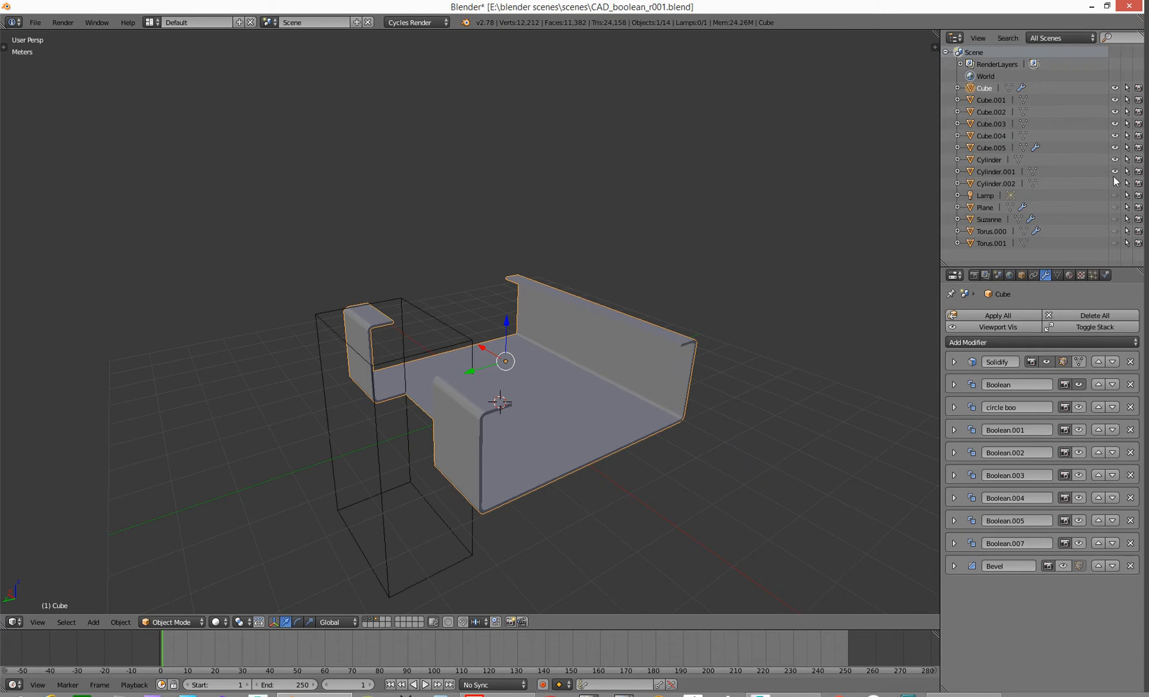
drag(1115, 220, 1116, 245)
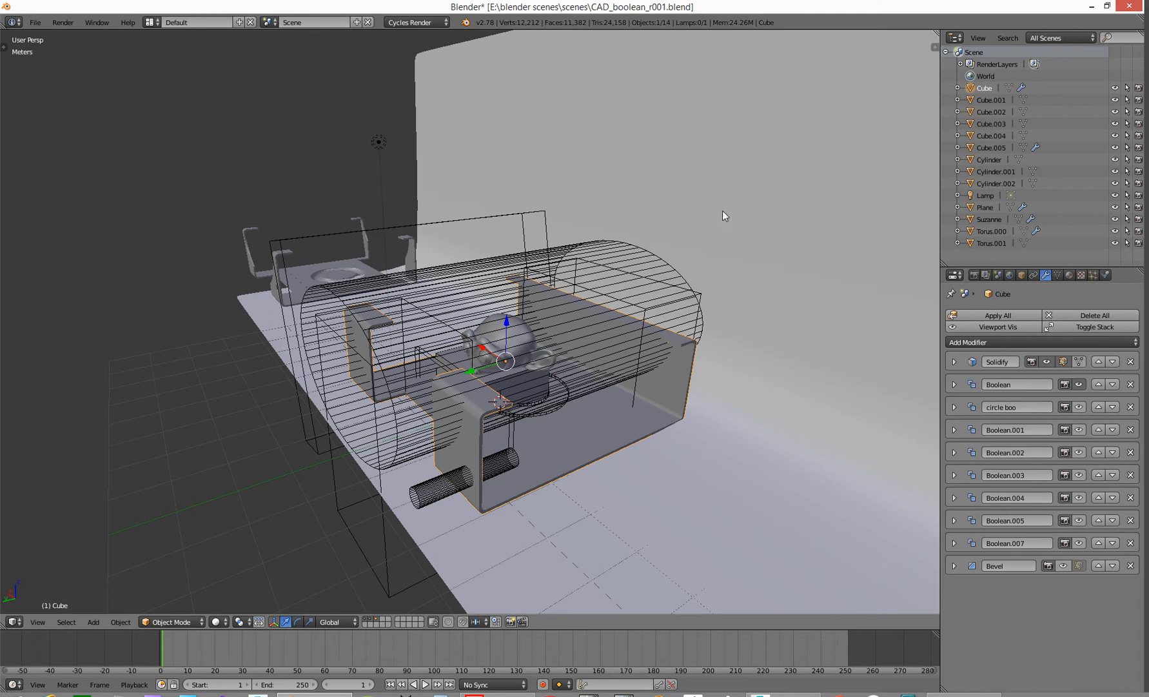
drag(1116, 103, 1109, 247)
Step: Turn on viewport display of Cube's circle boo, Boolean.001 and Boolean.002 modifiers
shift+middle_drag(498, 360, 535, 374)
click(1078, 408)
scroll(607, 416, up, 2)
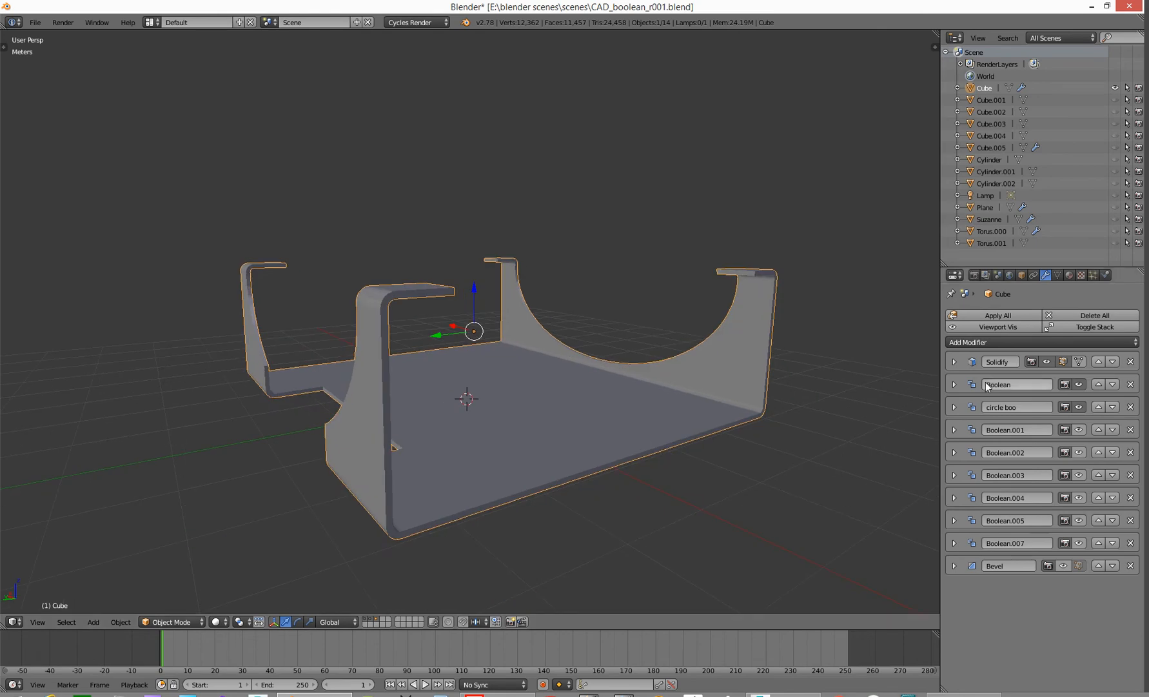
click(1078, 431)
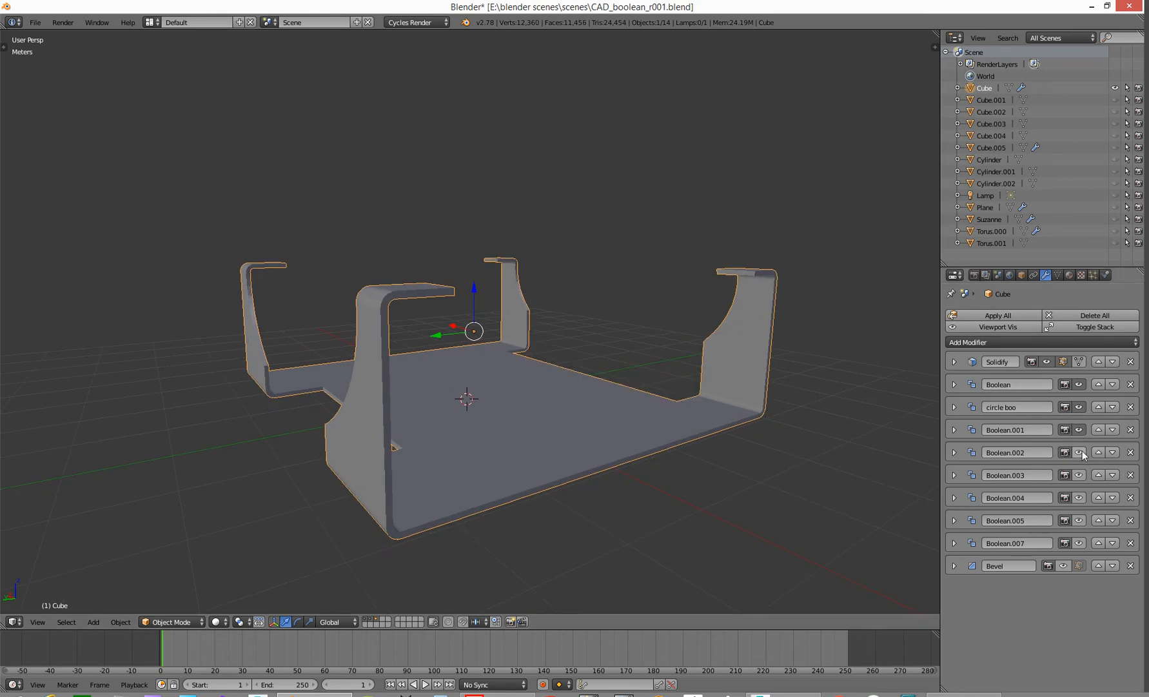
middle_drag(580, 477, 558, 366)
scroll(545, 360, up, 3)
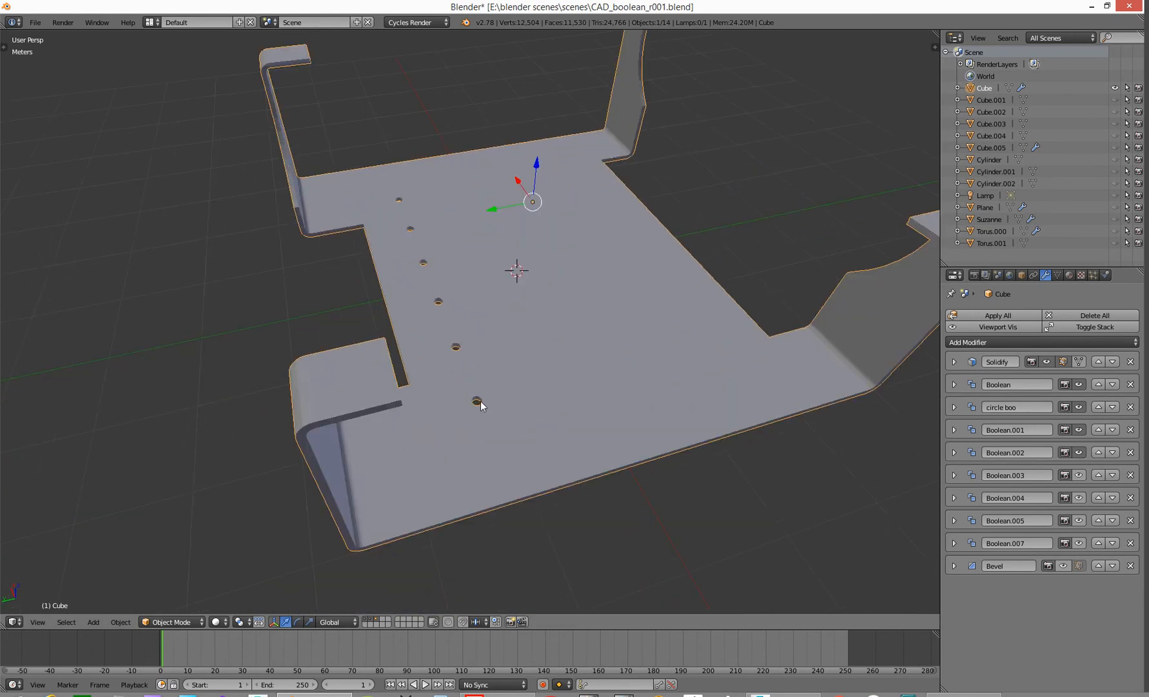
Step: Turn on viewport display of Cube's Boolean.003, Boolean.004 and Boolean.005 modifiers
scroll(486, 408, down, 3)
middle_drag(473, 417, 463, 359)
click(1079, 475)
middle_drag(321, 445, 519, 370)
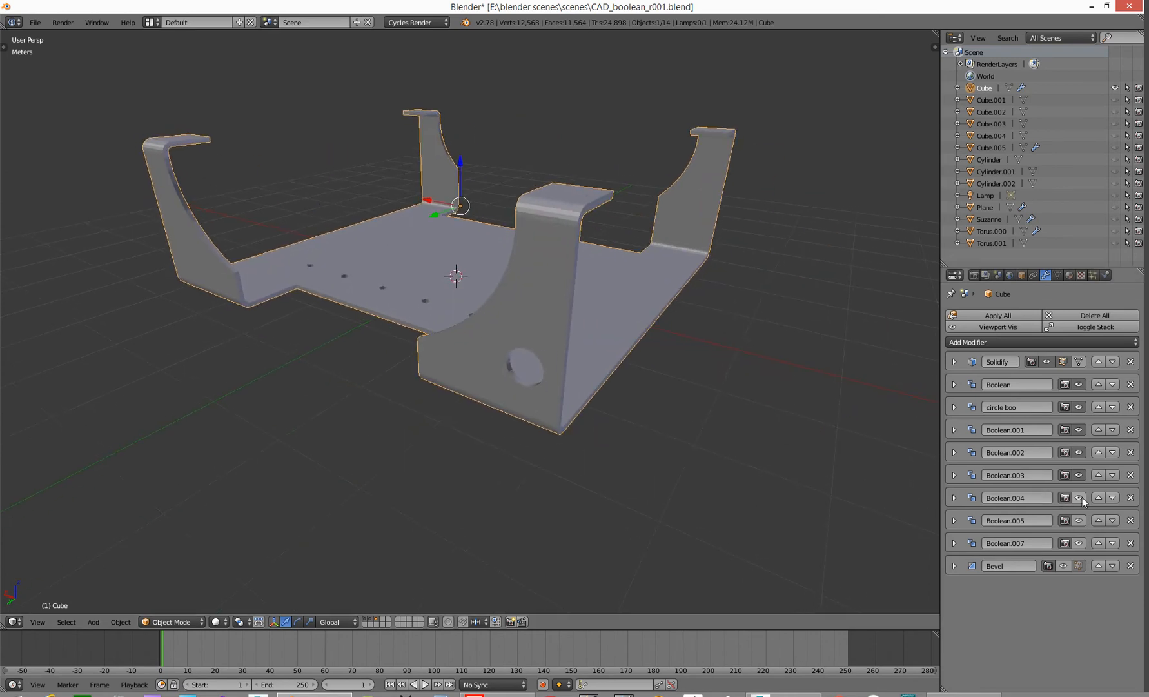
middle_drag(613, 395, 489, 280)
click(1079, 520)
middle_drag(774, 412, 449, 316)
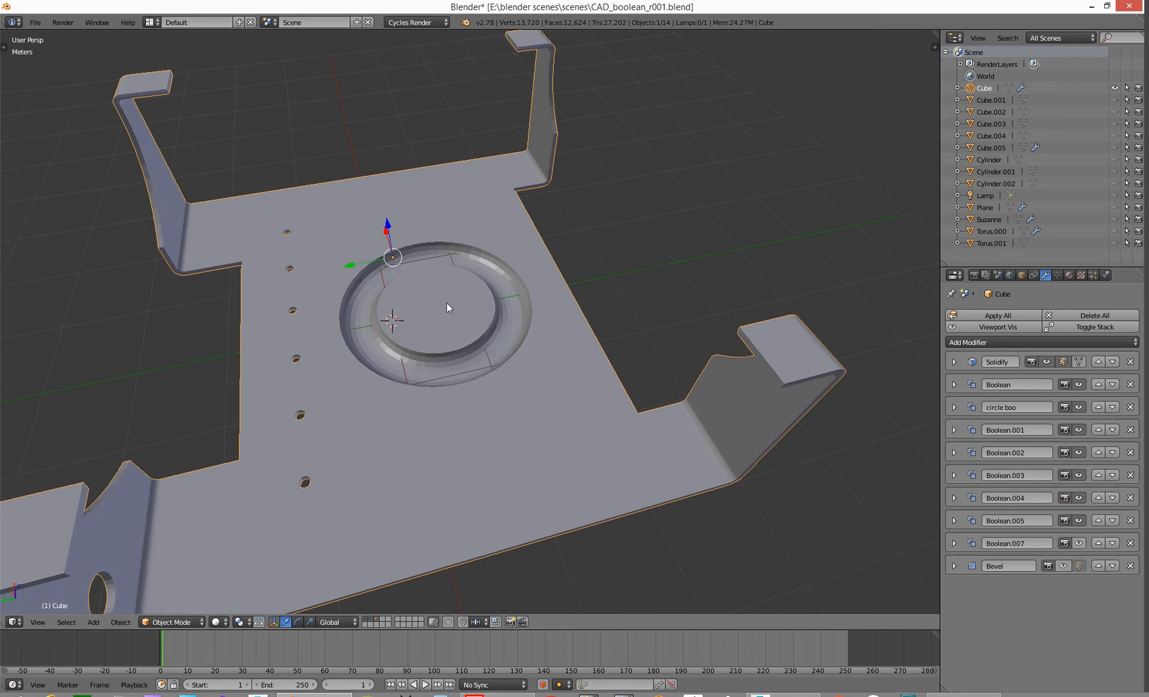
Step: Turn on viewport display of Cube's Boolean.007 and Bevel modifiers
middle_drag(501, 407, 537, 317)
click(1080, 544)
scroll(277, 226, down, 1)
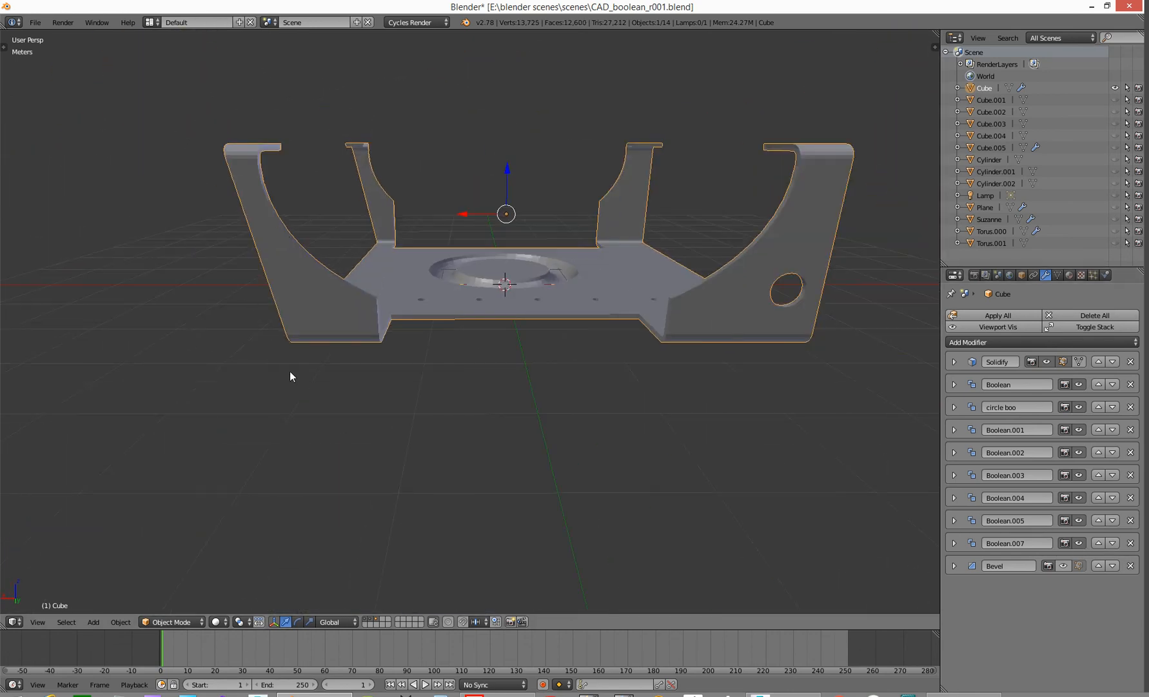
middle_drag(455, 284, 487, 360)
scroll(471, 330, up, 2)
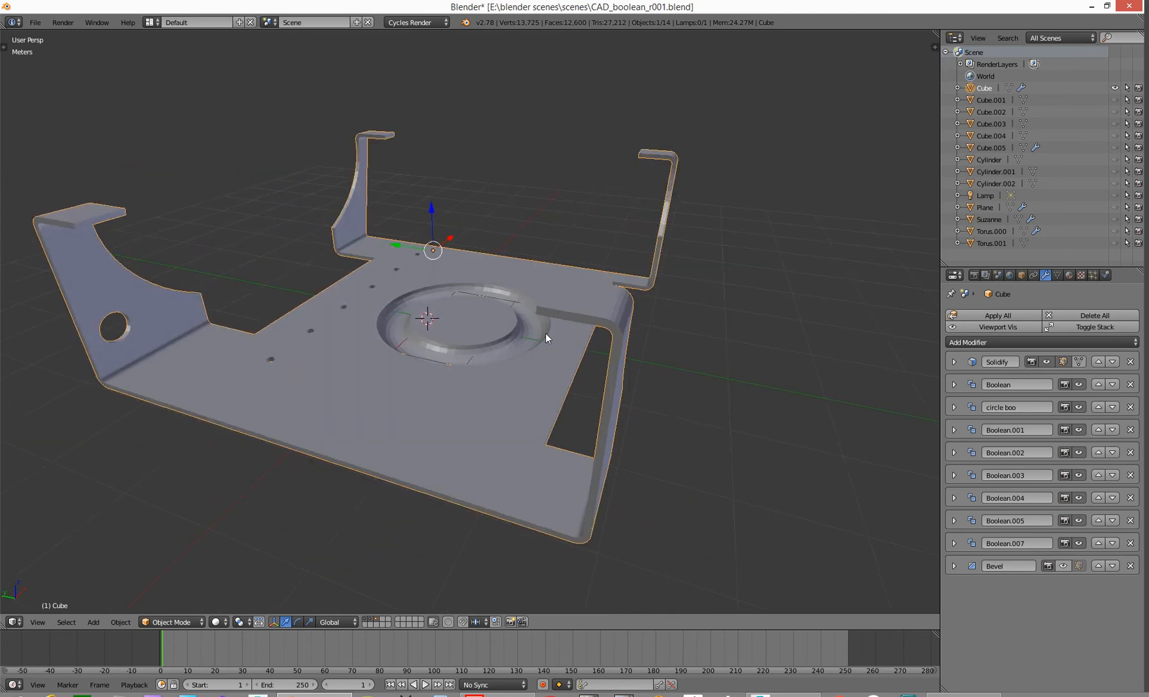
scroll(546, 334, up, 3)
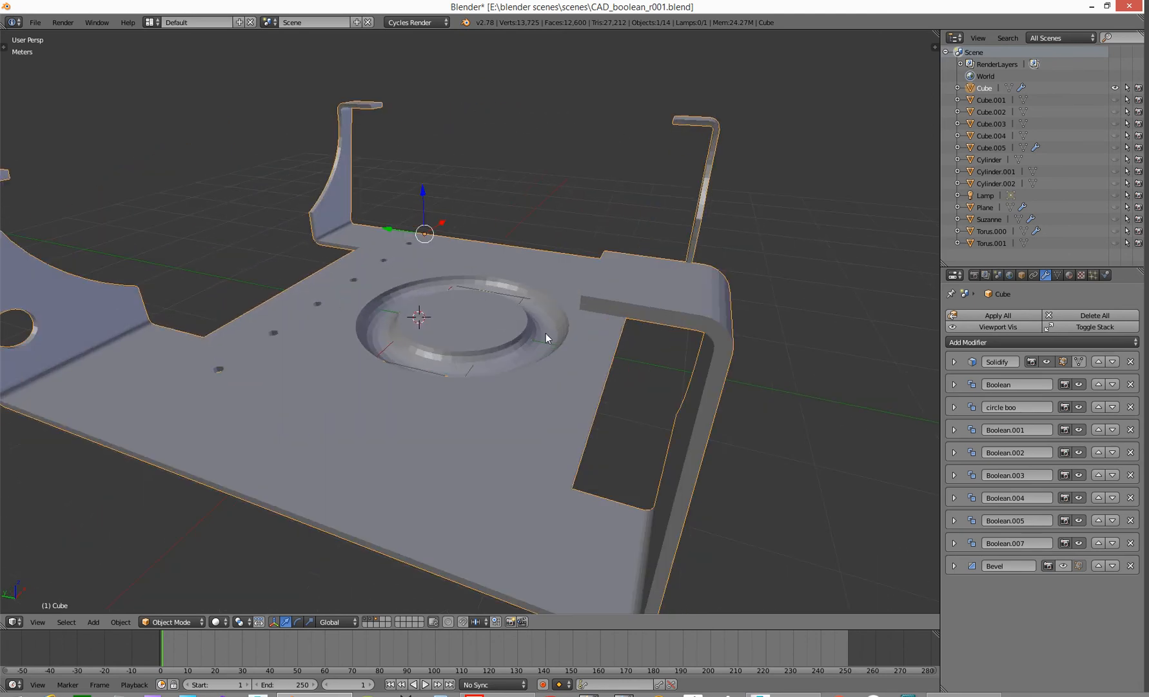
click(1066, 565)
middle_drag(450, 356, 493, 359)
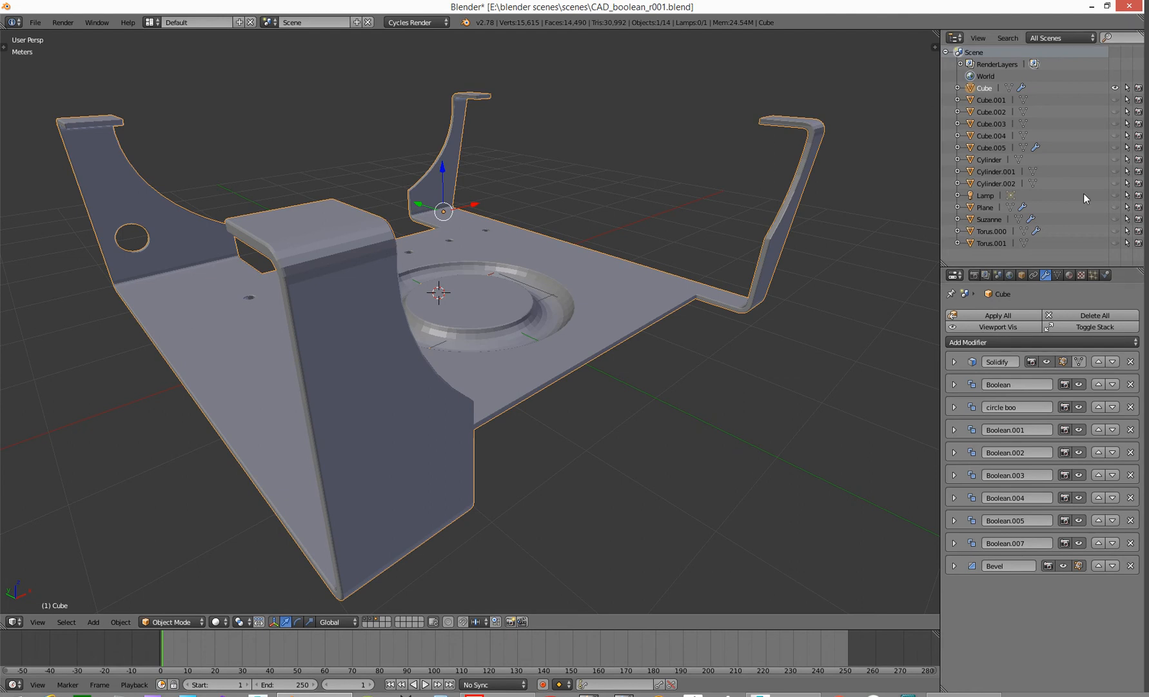
Step: Unhide the large cylinder cutter Cylinder.002, move it slightly to shift the curved cutouts in the walls, and hide it
click(1115, 183)
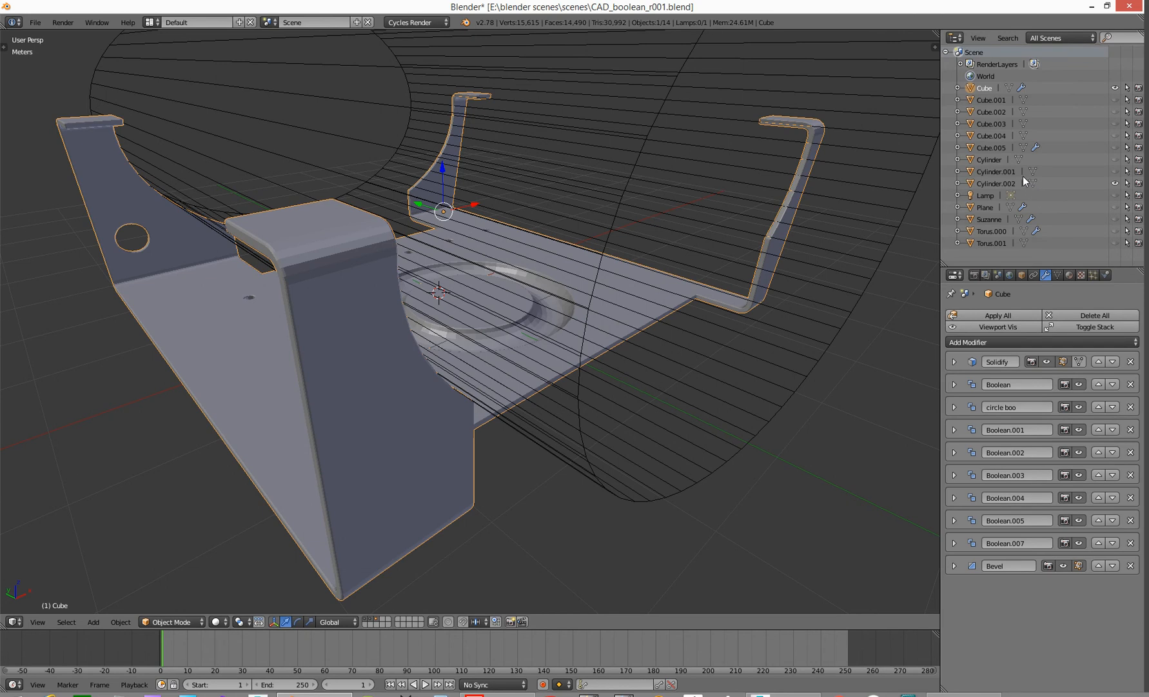
click(993, 183)
key(KP_Decimal)
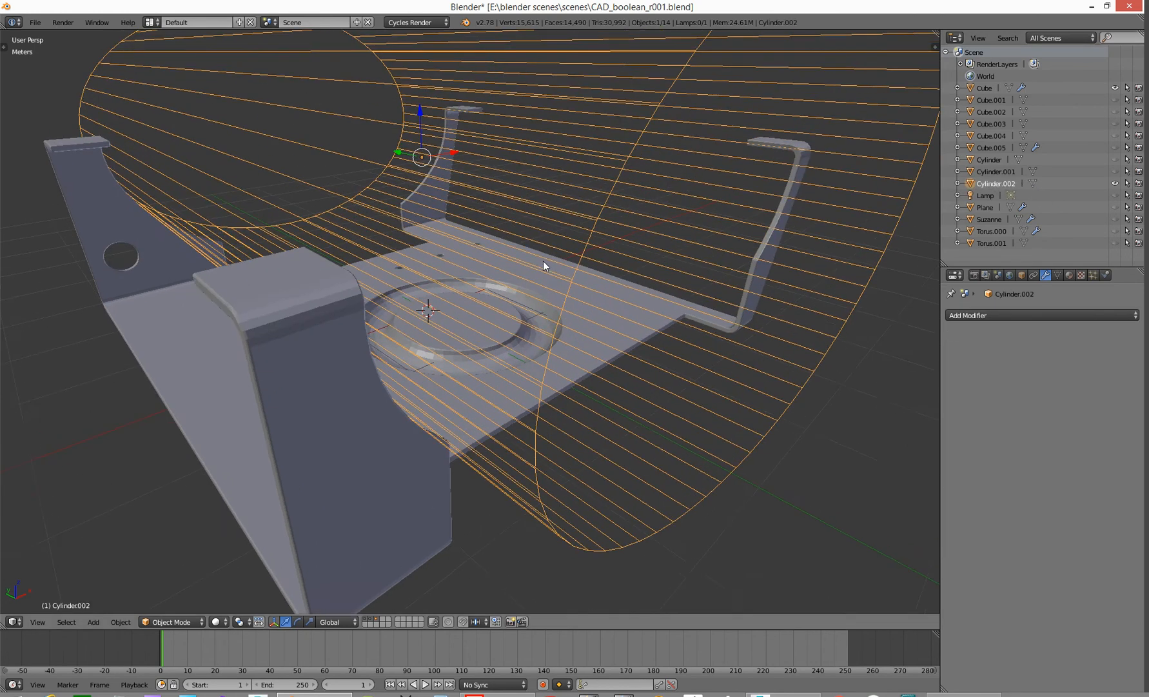
mouse_move(430, 158)
mouse_down()
mouse_move(431, 77)
mouse_move(433, 196)
mouse_move(433, 163)
mouse_up()
middle_drag(432, 162, 393, 346)
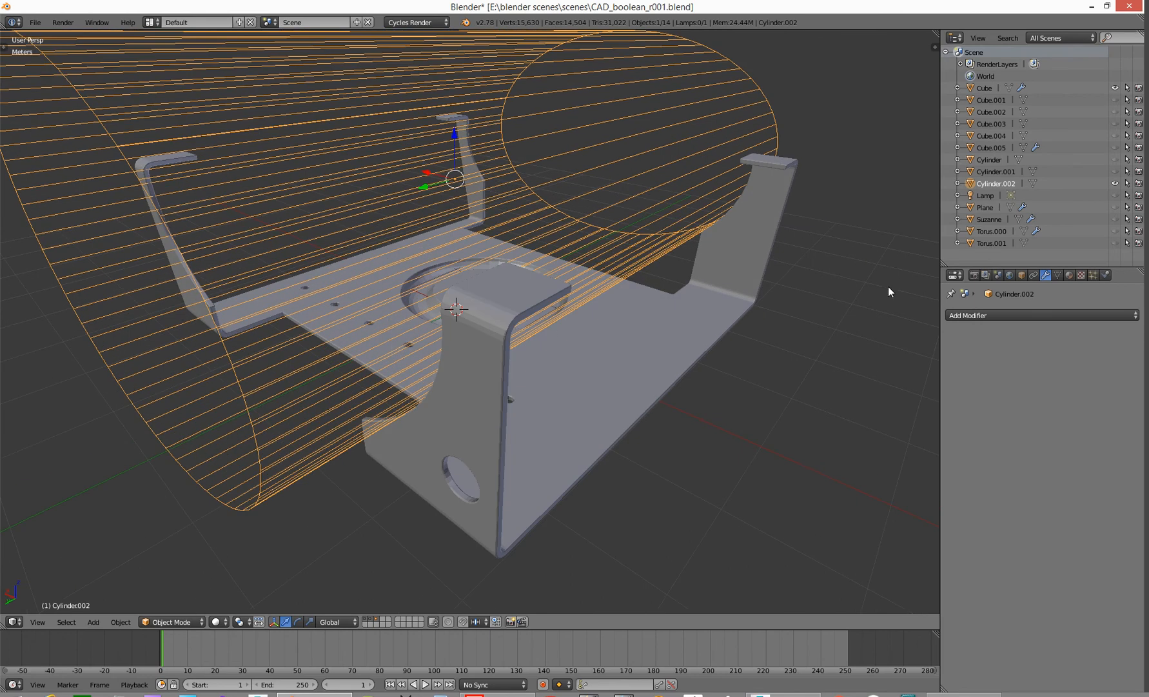
click(1115, 183)
middle_drag(774, 323, 720, 276)
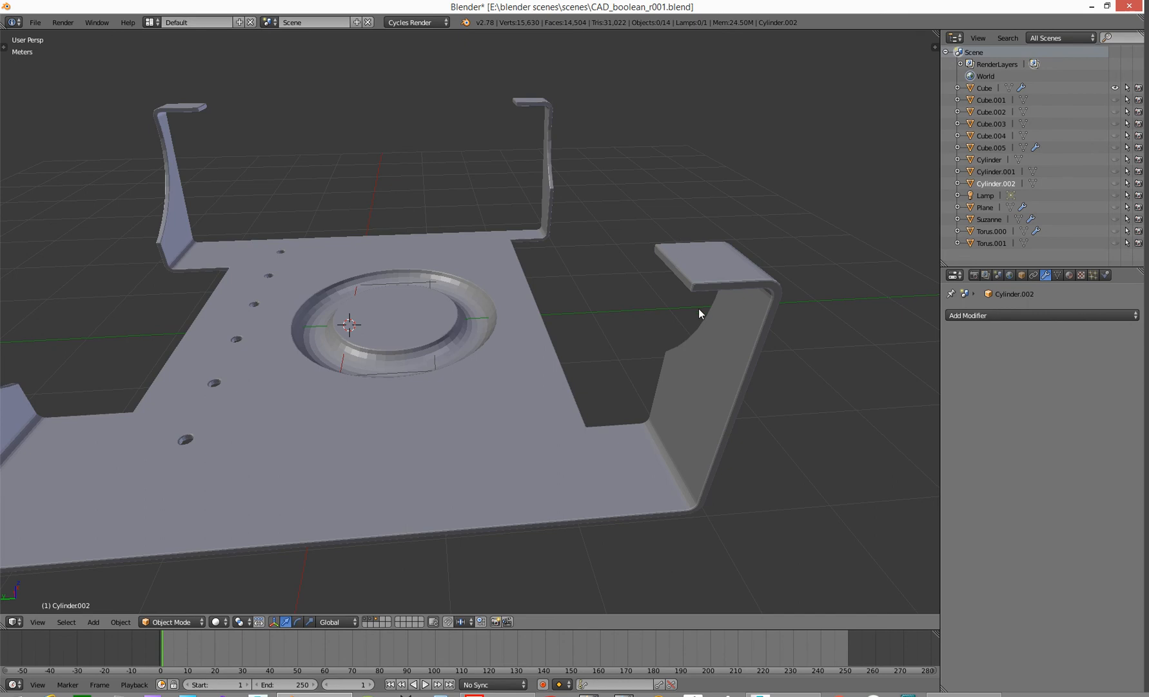
middle_drag(540, 375, 524, 301)
Step: Unhide the bracket copy Cube.004 and open its mesh in Edit Mode
right_click(508, 361)
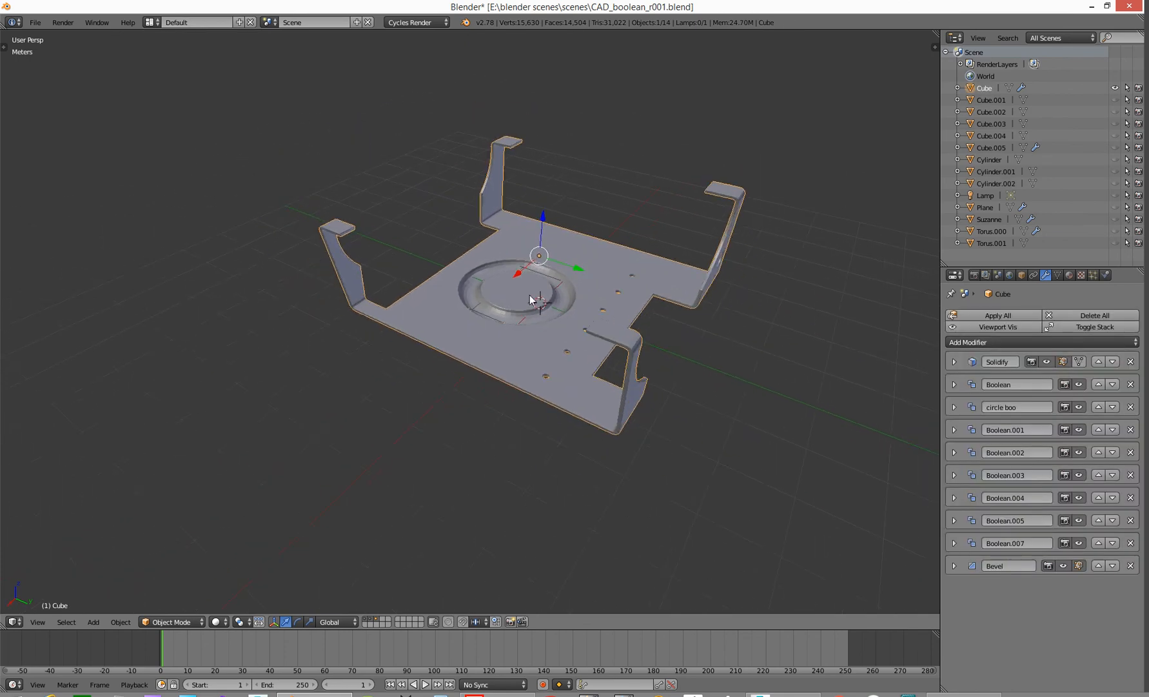
click(1115, 136)
middle_drag(672, 234, 503, 265)
right_click(451, 402)
shift+middle_drag(477, 396, 574, 278)
scroll(555, 279, up, 1)
key(Tab)
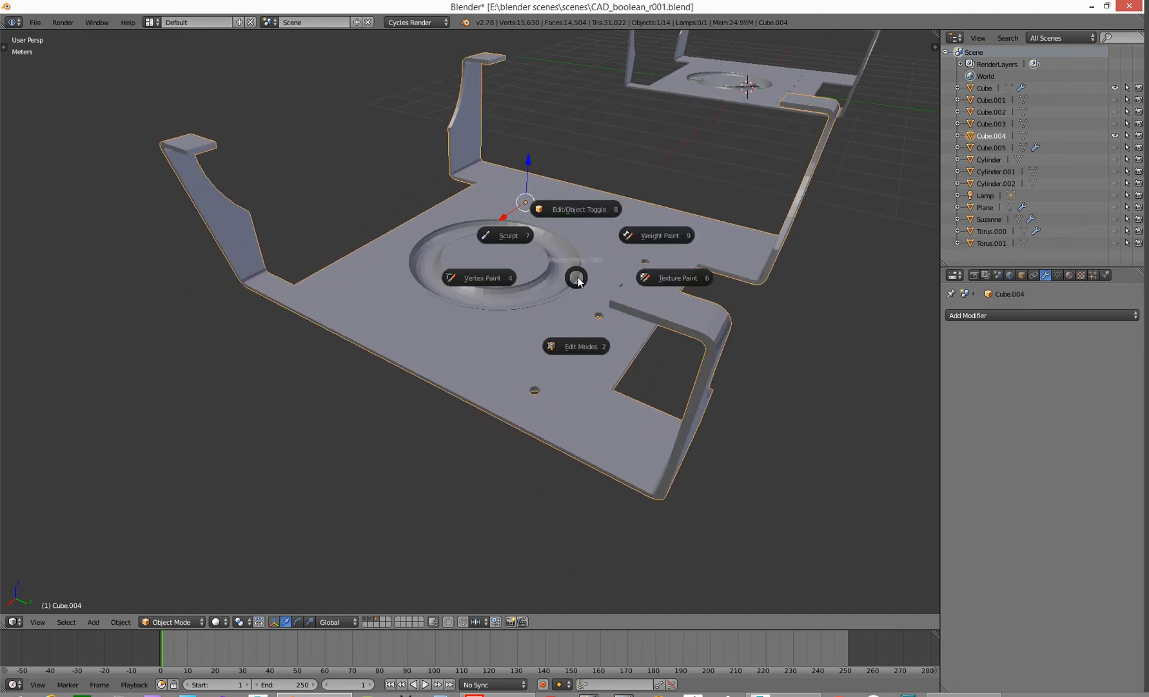
click(584, 211)
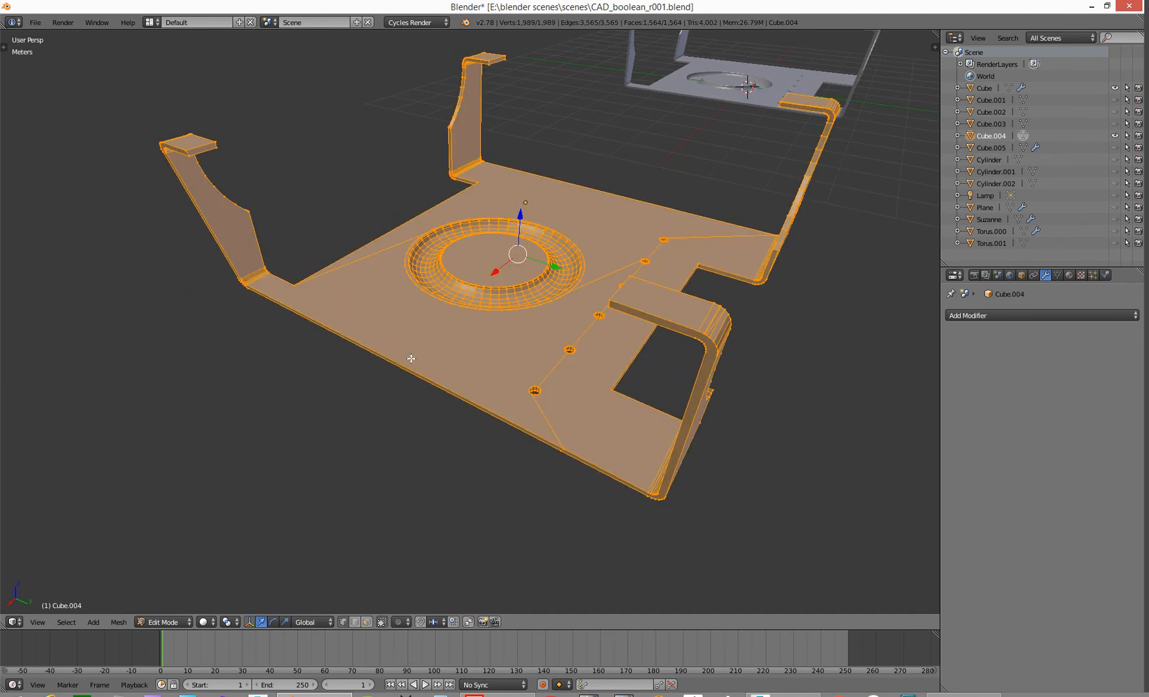
Step: Inspect the mesh edges of Cube.004 and compare it with the modifier-based bracket Cube
middle_drag(421, 378, 464, 380)
shift+middle_drag(591, 336, 366, 337)
key(Left)
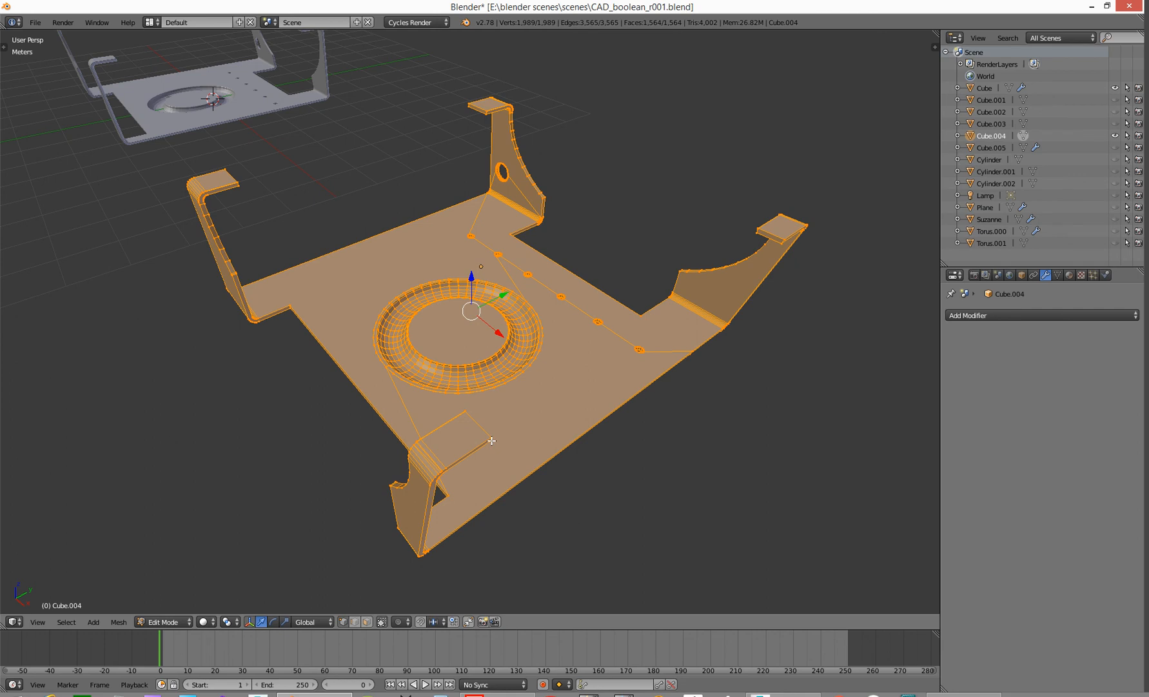
middle_drag(292, 447, 595, 388)
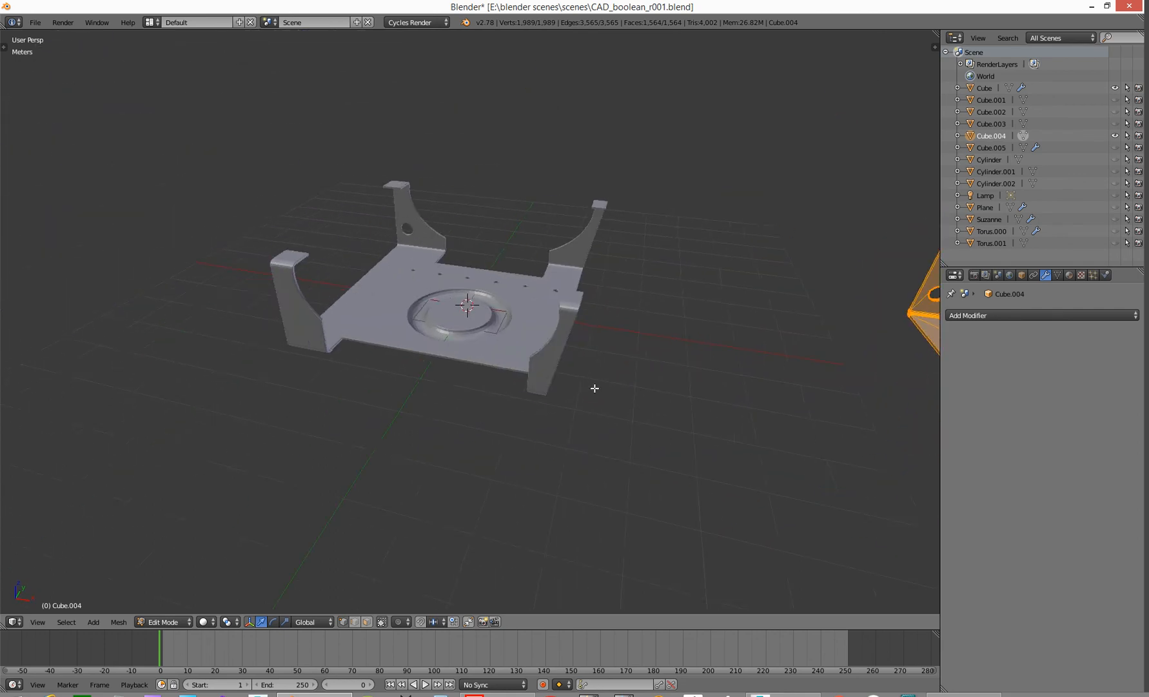
scroll(524, 369, up, 4)
middle_drag(532, 369, 479, 381)
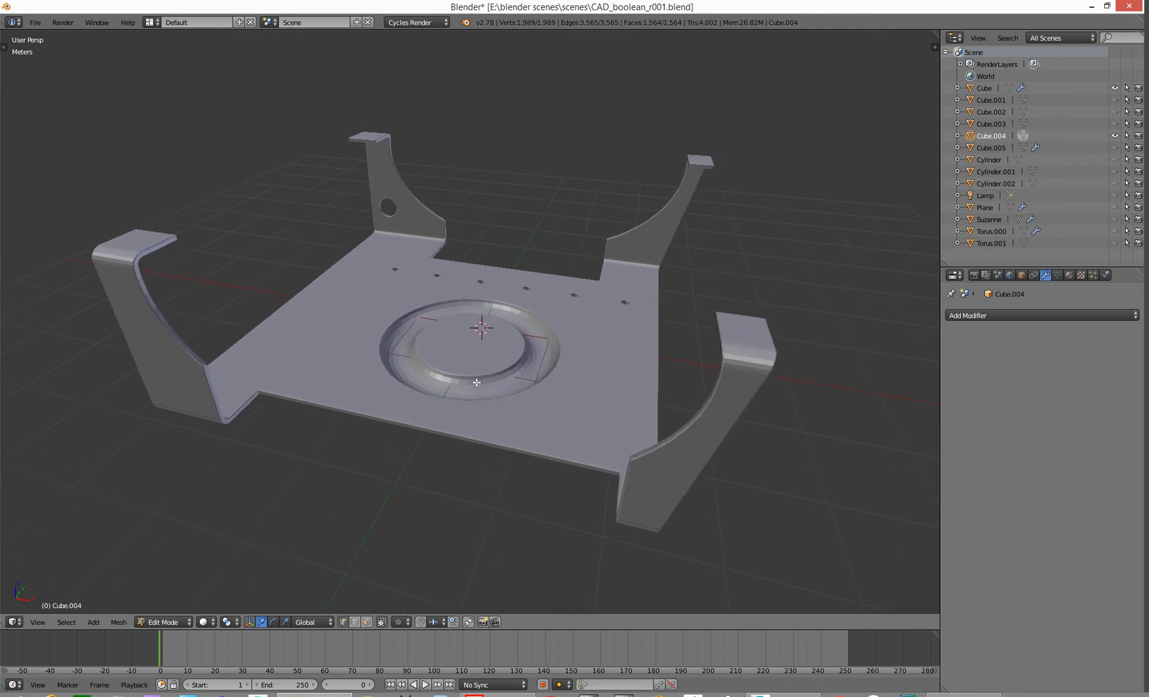